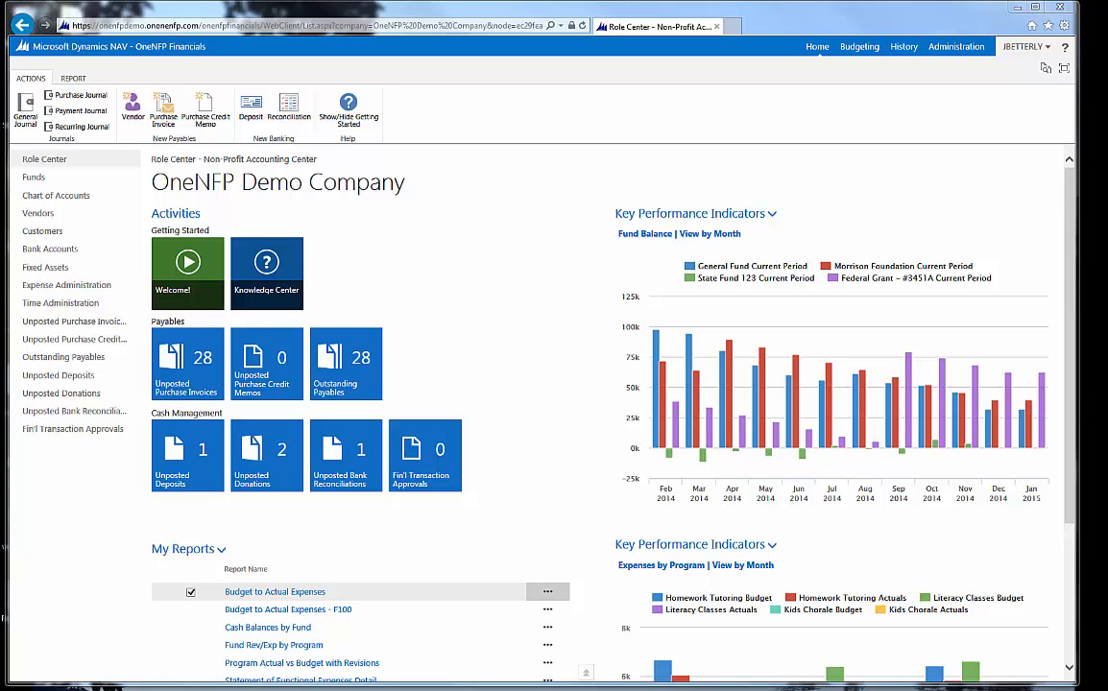
- Filter the Chart of Accounts to show only the line whose No. is 4500
{"action": "left_click", "coordinate": [113, 196]}
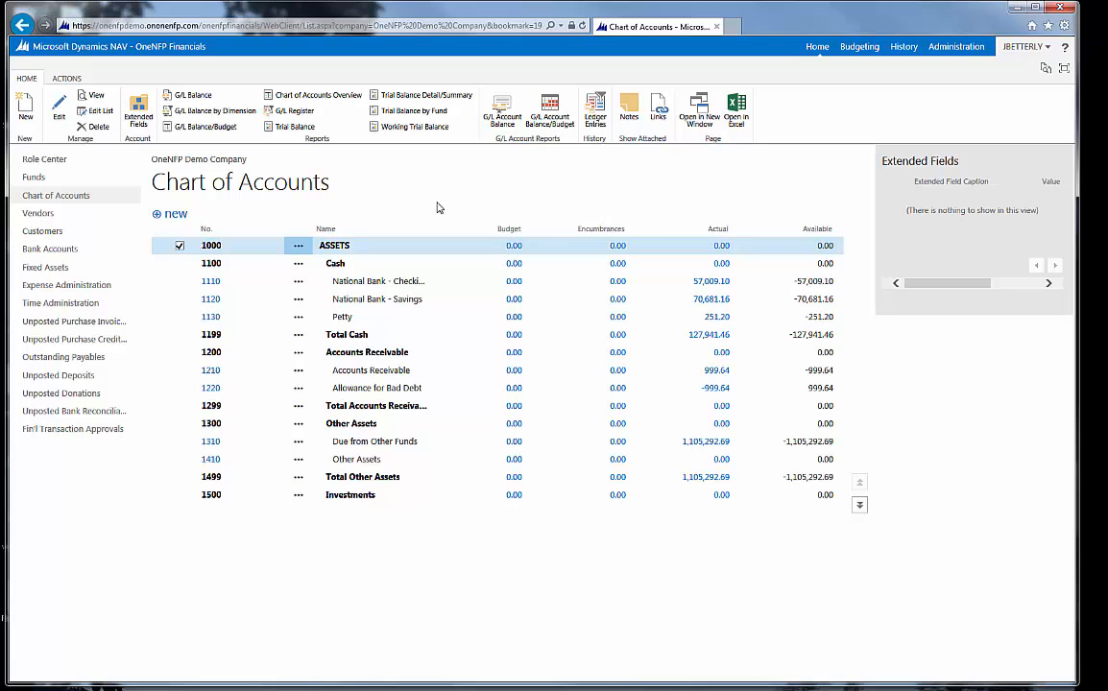
{"action": "left_click", "coordinate": [280, 234]}
{"action": "left_click", "coordinate": [231, 249]}
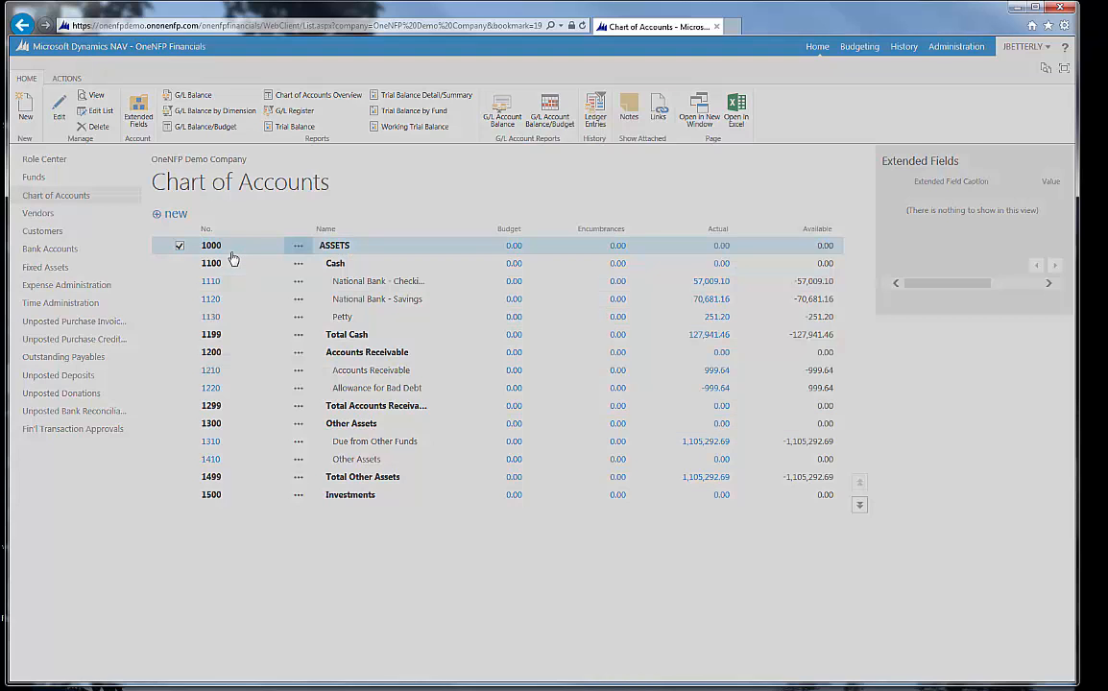
{"action": "type", "text": "4500"}
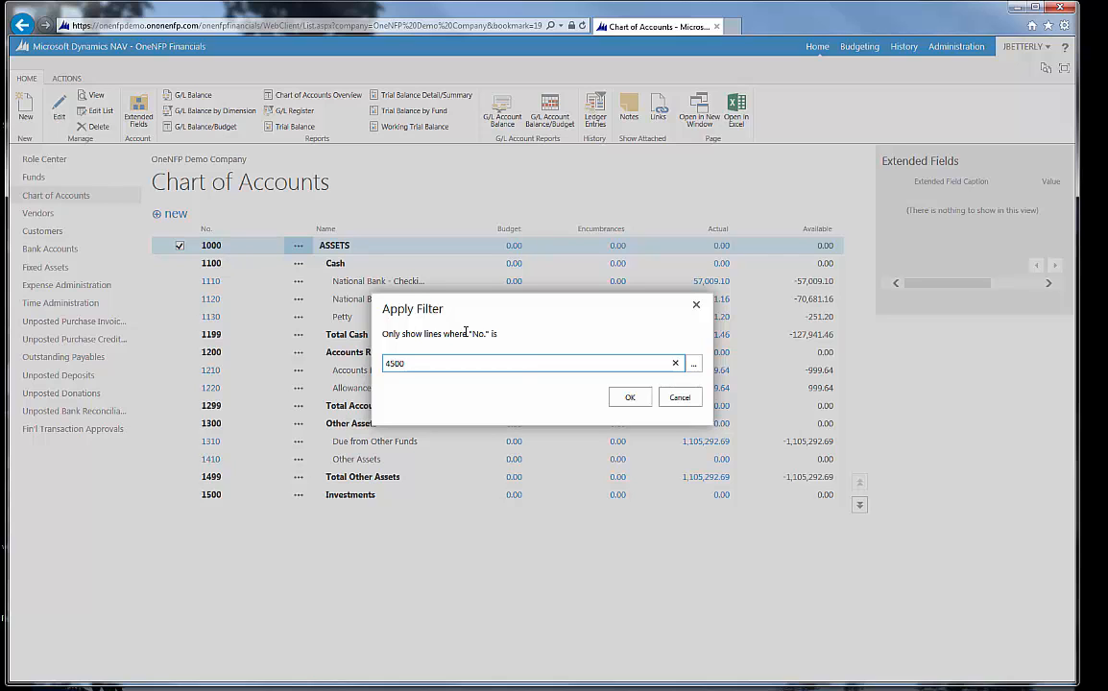
{"action": "left_click", "coordinate": [631, 399]}
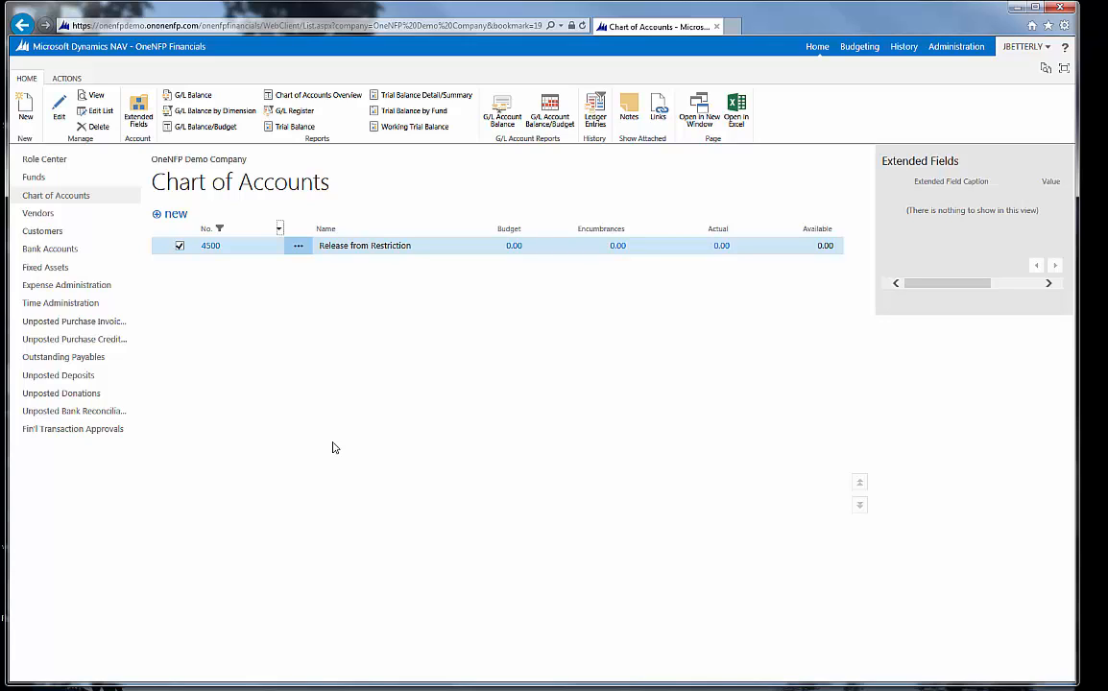
- Find the General Ledger Setup page, review its Reclassification settings and close it
{"action": "left_click", "coordinate": [1046, 69]}
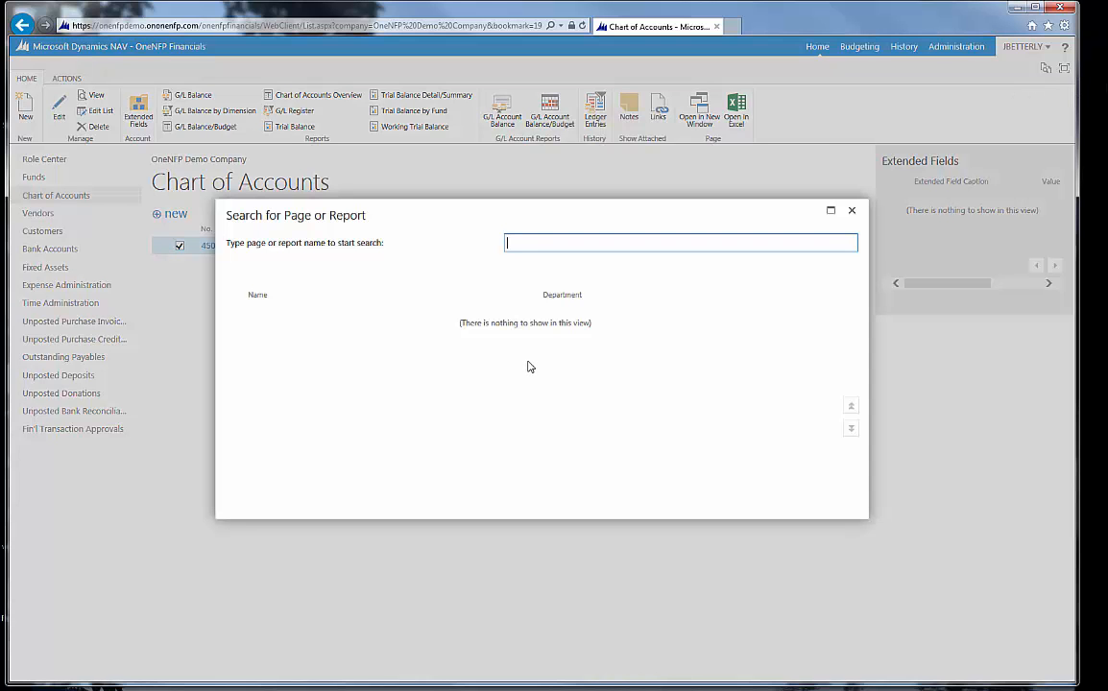
{"action": "type", "text": "general ledger setup"}
{"action": "left_click", "coordinate": [276, 331]}
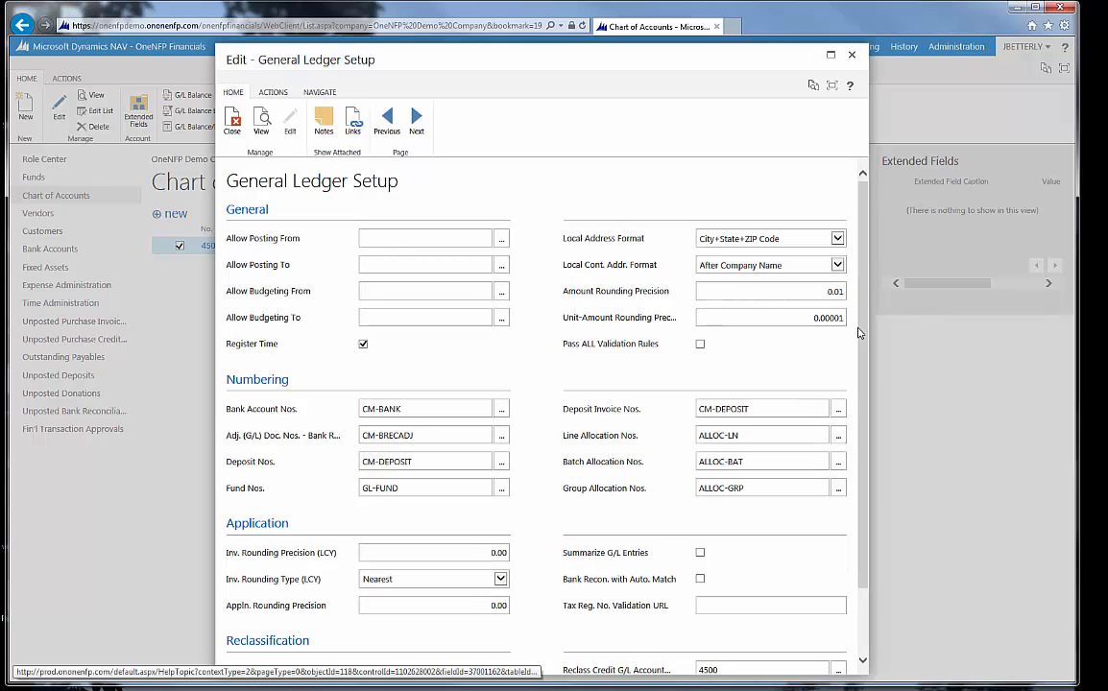
{"action": "scroll", "coordinate": [864, 277], "scroll_direction": "down", "scroll_amount": 2}
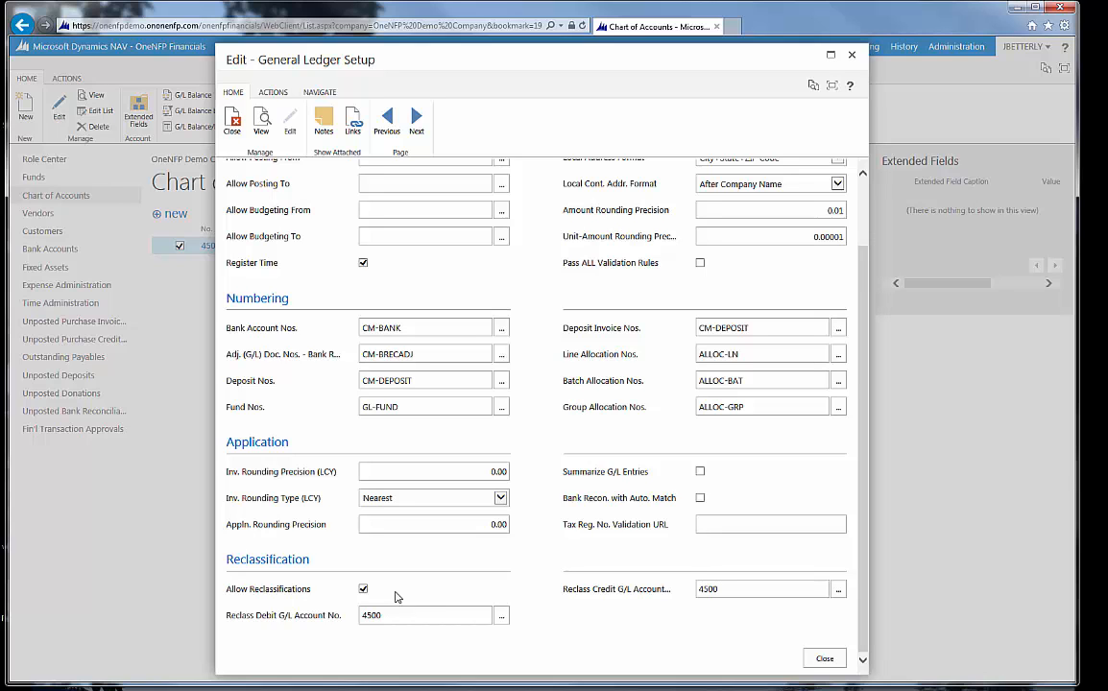
{"action": "left_click", "coordinate": [825, 659]}
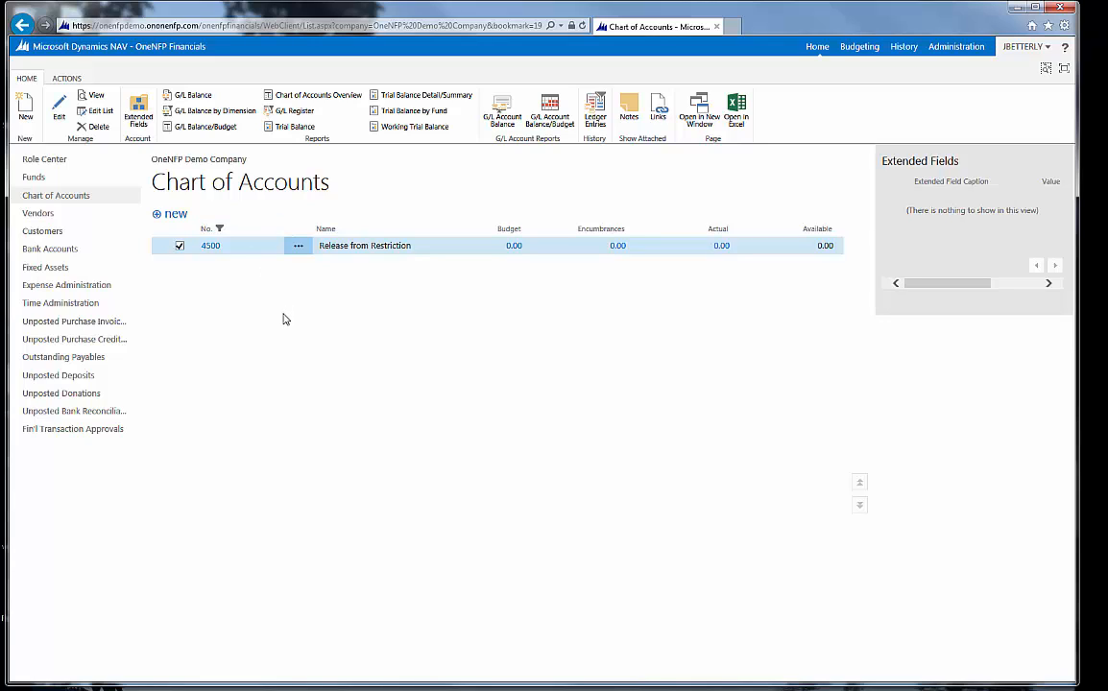
- Filter the Chart of Accounts to numbers 5000.. and review the defaults on the Salaries account card
{"action": "left_click", "coordinate": [278, 228]}
{"action": "left_click", "coordinate": [231, 251]}
{"action": "type", "text": "5000."}
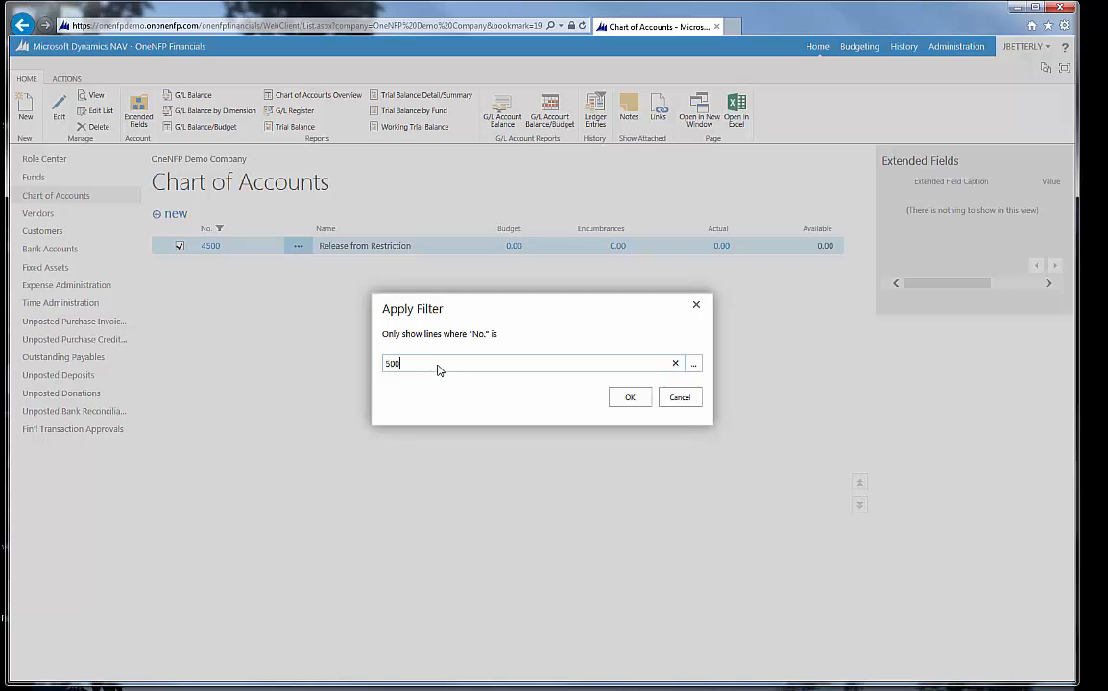
{"action": "type", "text": "."}
{"action": "left_click", "coordinate": [630, 397]}
{"action": "left_click", "coordinate": [210, 281]}
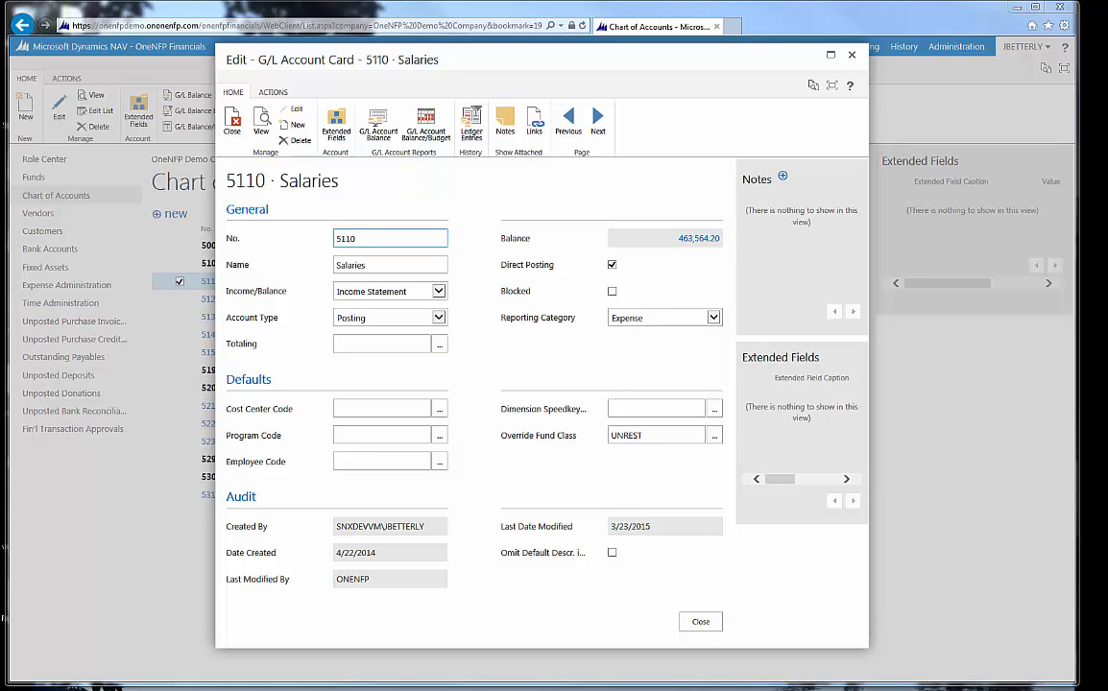
{"action": "left_click", "coordinate": [853, 58]}
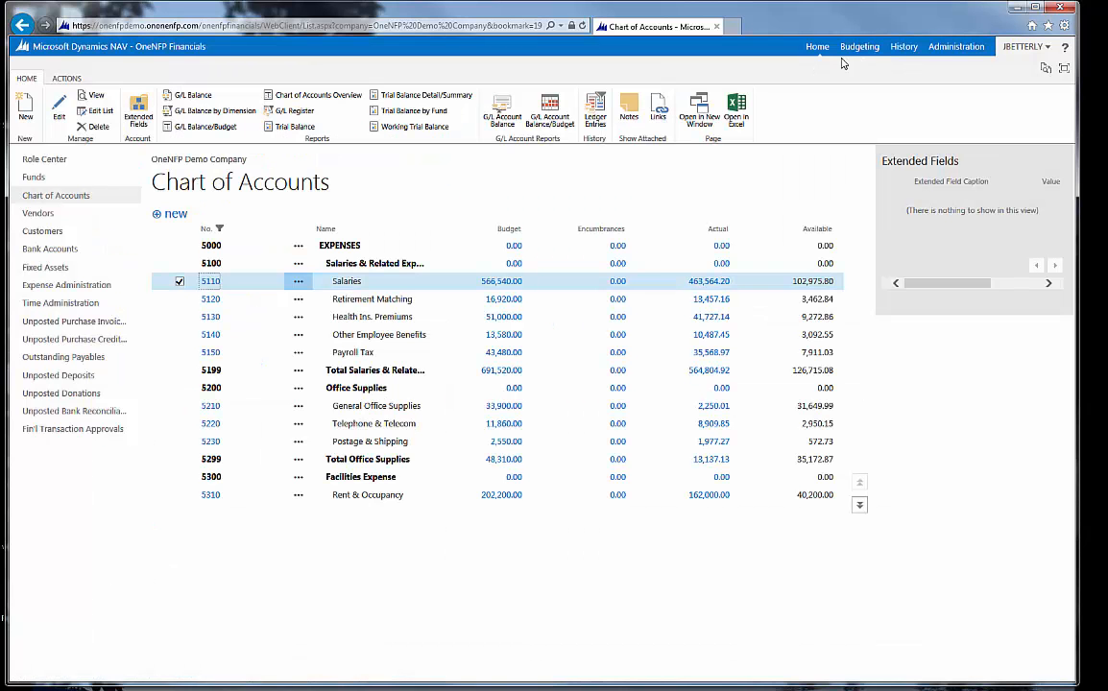
- Open the unposted deposit DEP000001 from the Role Center and maximize its window
{"action": "left_click", "coordinate": [56, 158]}
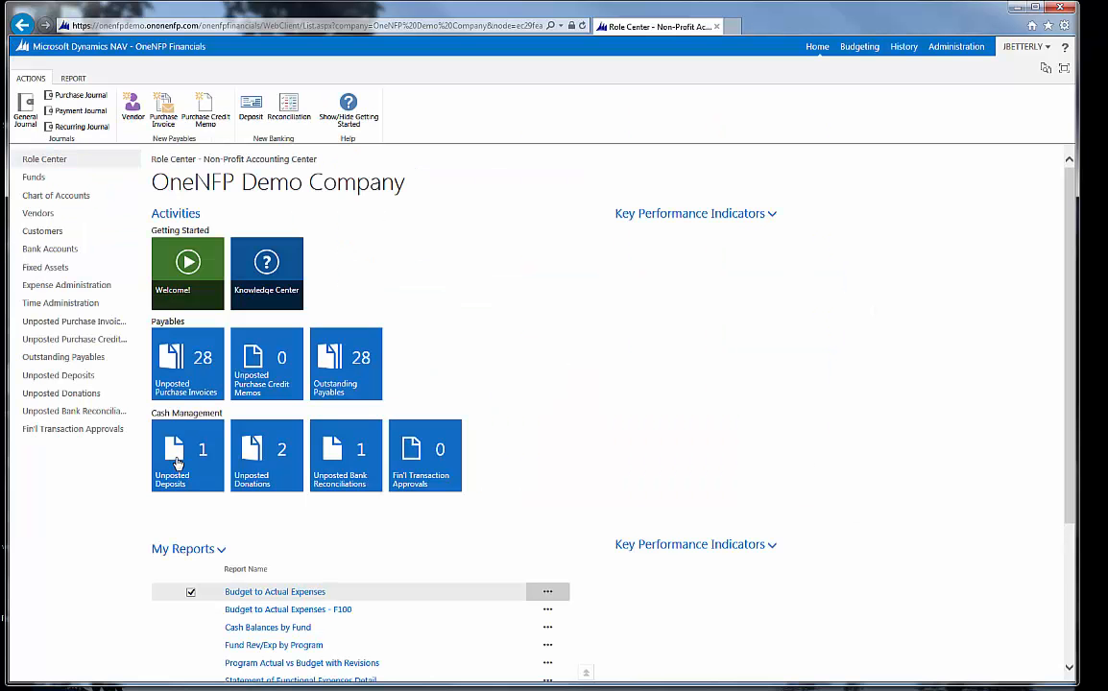
{"action": "left_click", "coordinate": [178, 462]}
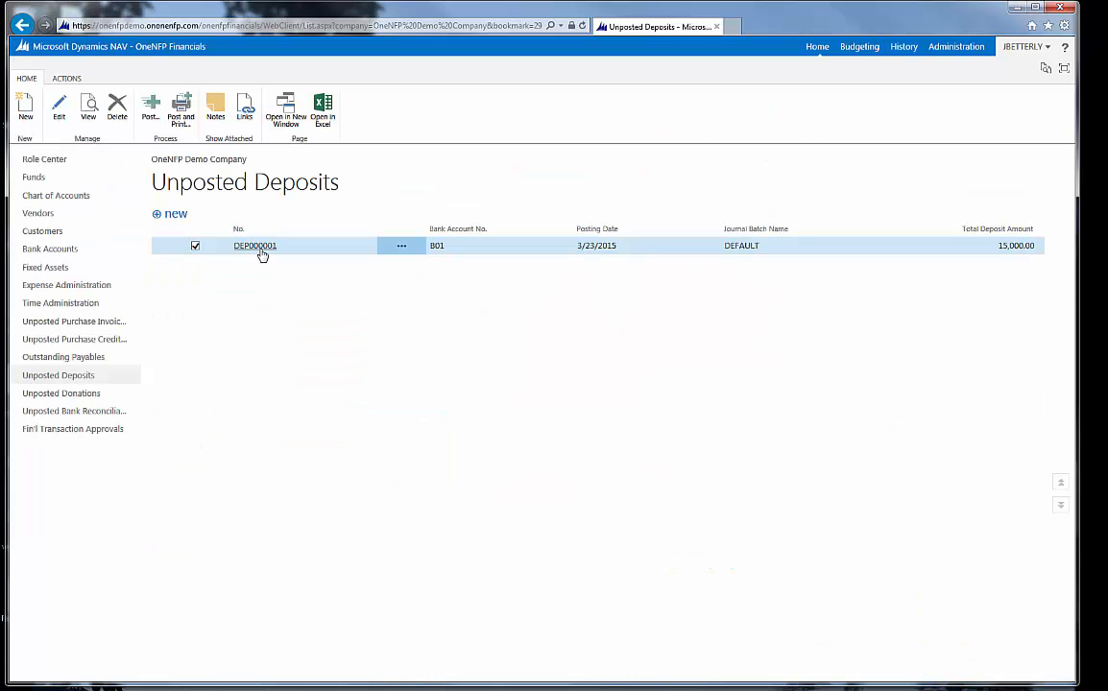
{"action": "left_click", "coordinate": [261, 252]}
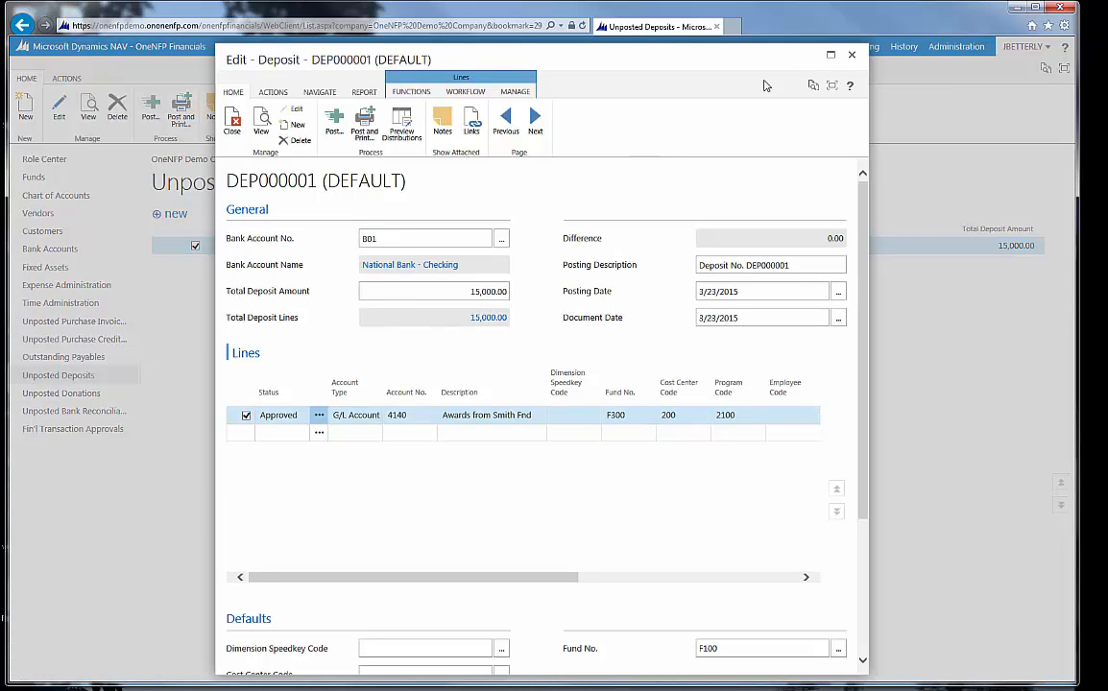
{"action": "left_click", "coordinate": [831, 59]}
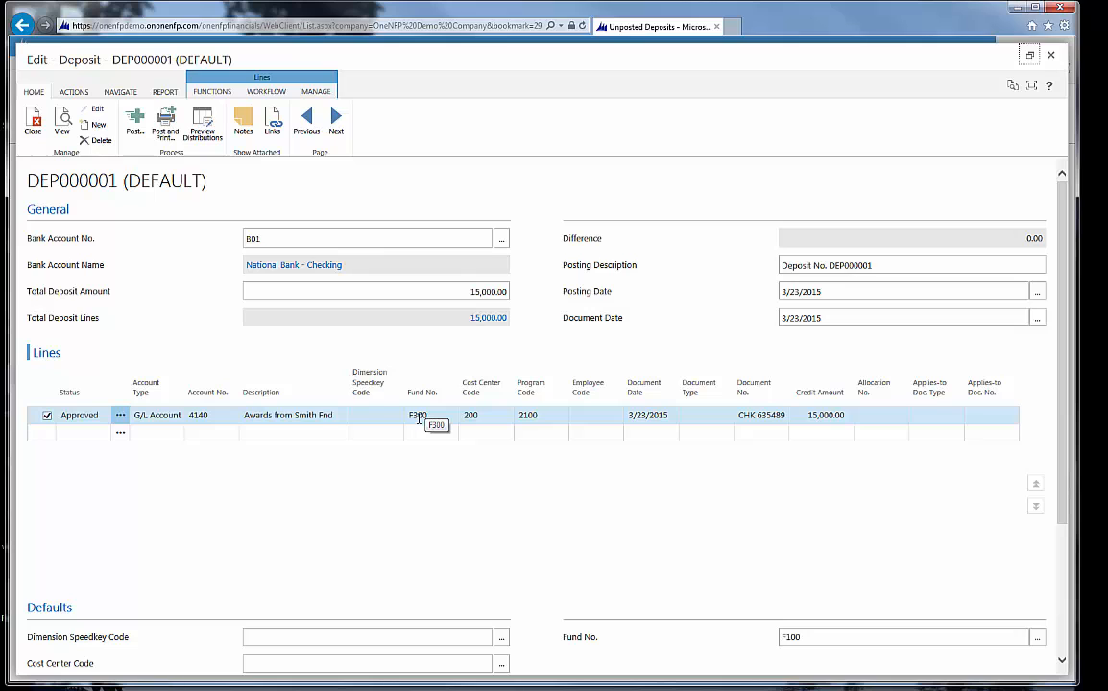
- Preview the line distributions of the Awards from Smith Fnd deposit and post the deposit
{"action": "left_click", "coordinate": [204, 123]}
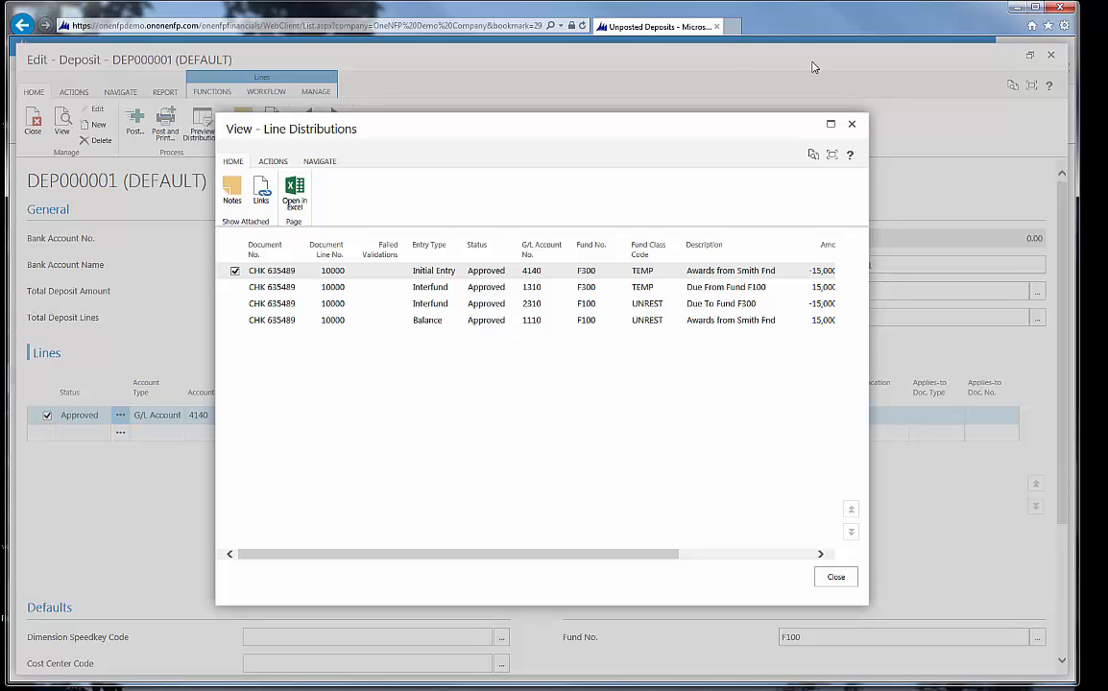
{"action": "left_click", "coordinate": [830, 123]}
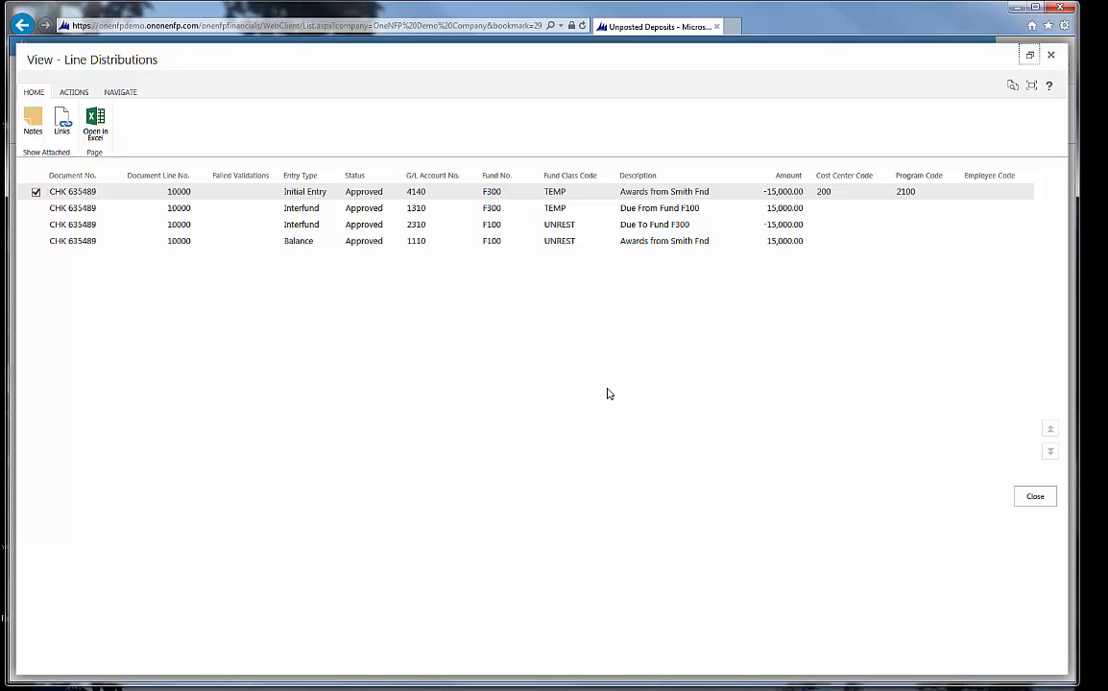
{"action": "left_click", "coordinate": [1038, 498]}
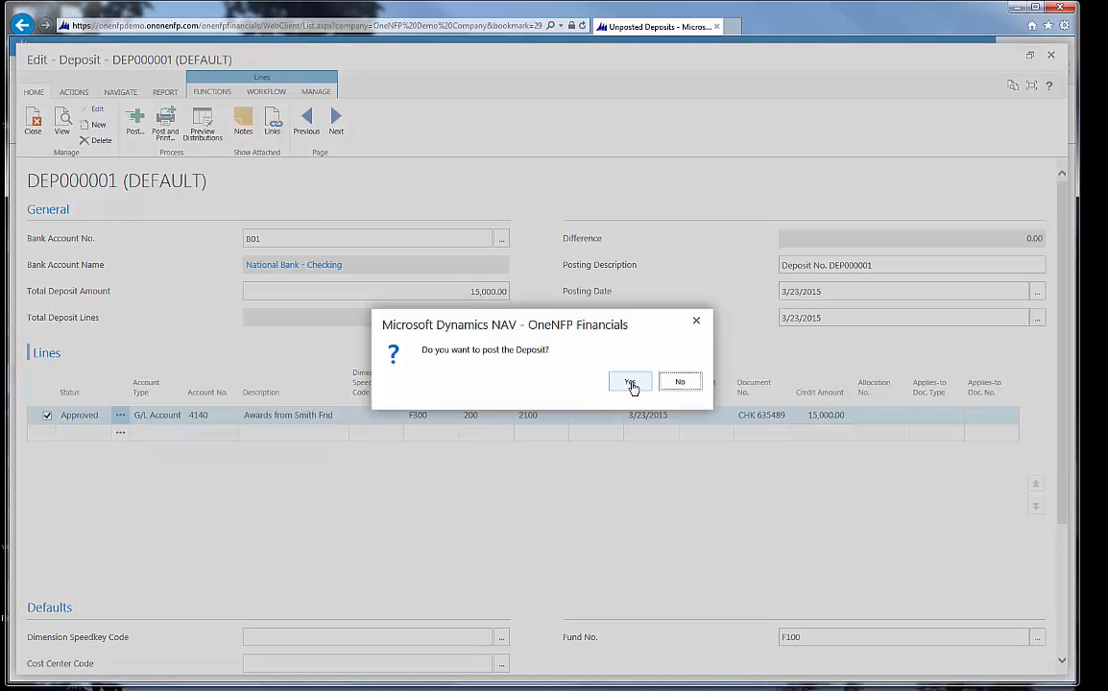
{"action": "left_click", "coordinate": [632, 387]}
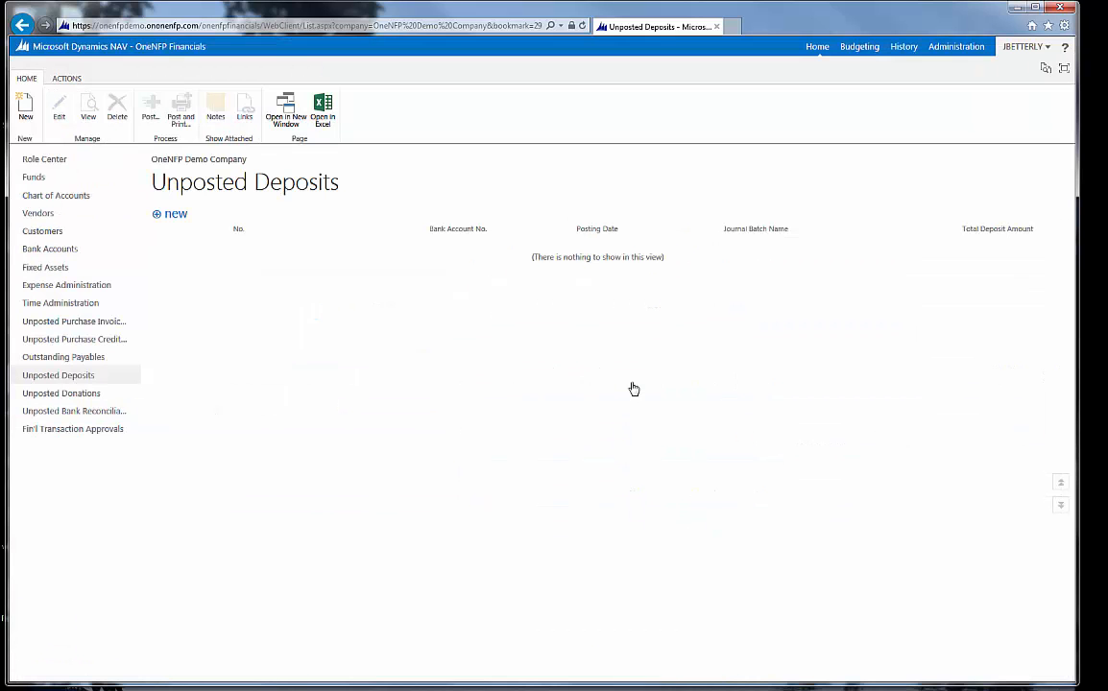
- Open the Purchase Journal's DEFAULT batch at full size and review the General Office Supplies invoice line across to its payment method
{"action": "left_click", "coordinate": [55, 163]}
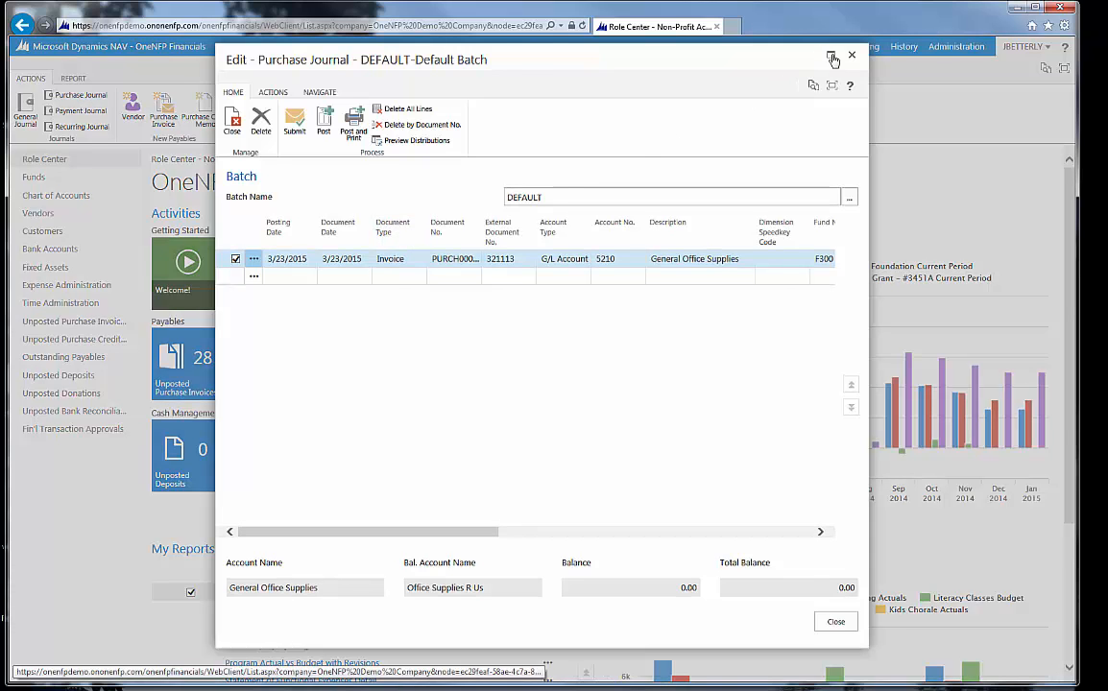
{"action": "double_click", "coordinate": [750, 53]}
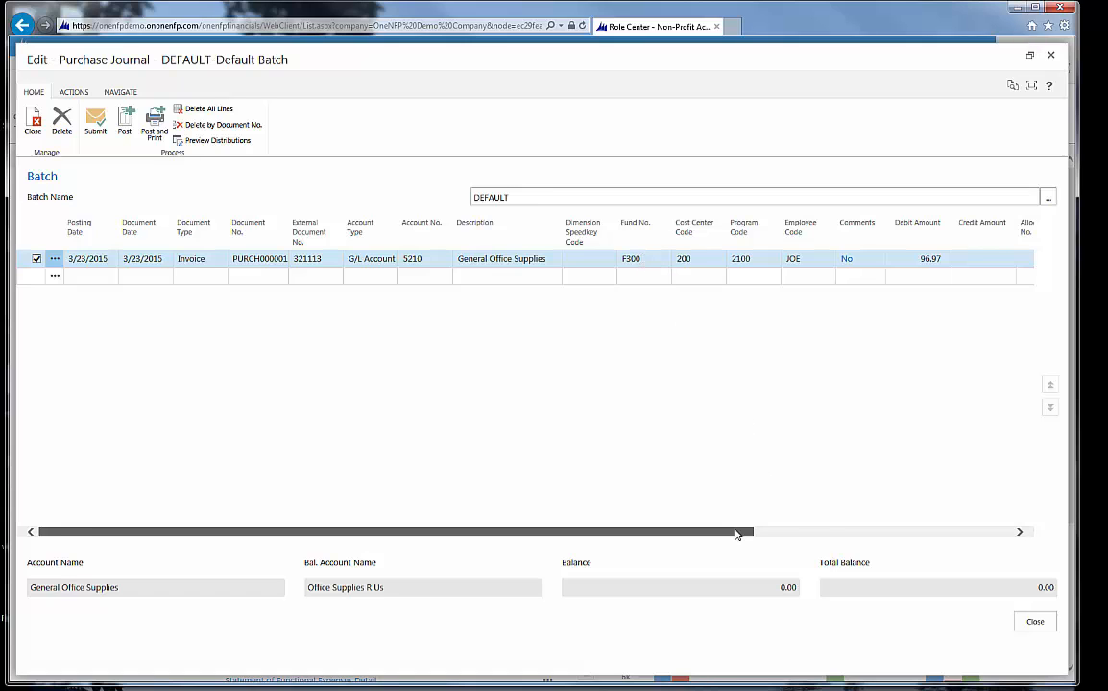
{"action": "left_click_drag", "start_coordinate": [737, 534], "coordinate": [1017, 533]}
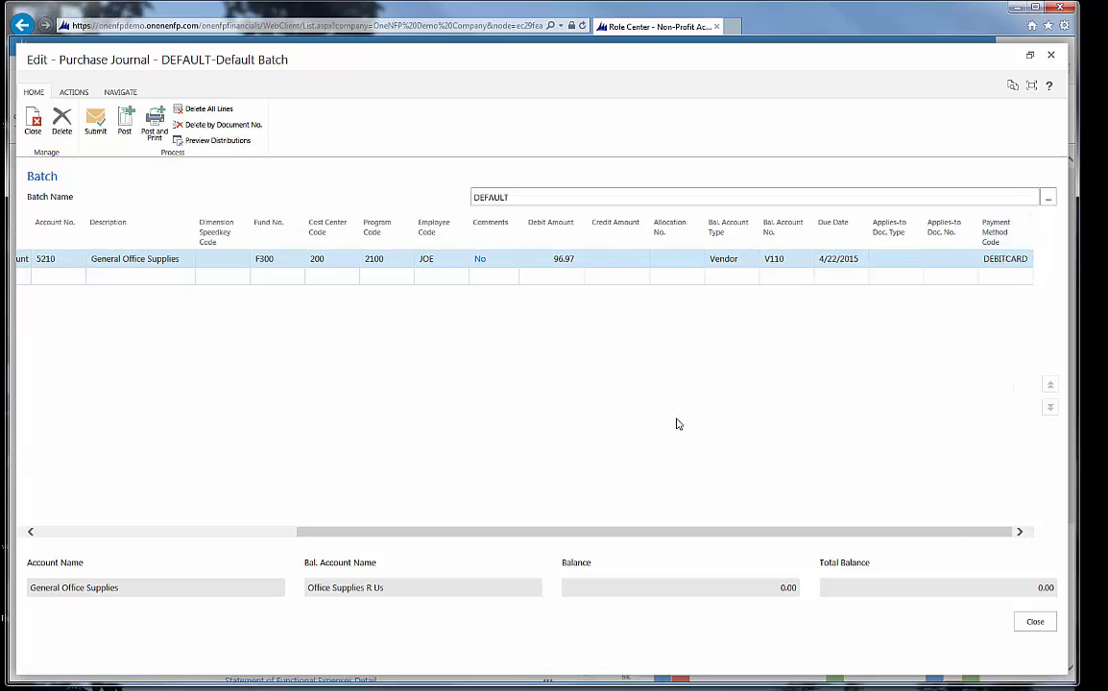
- Preview the line distributions of the General Office Supplies invoice line, examining its reclassification and interfund entries
{"action": "left_click", "coordinate": [225, 145]}
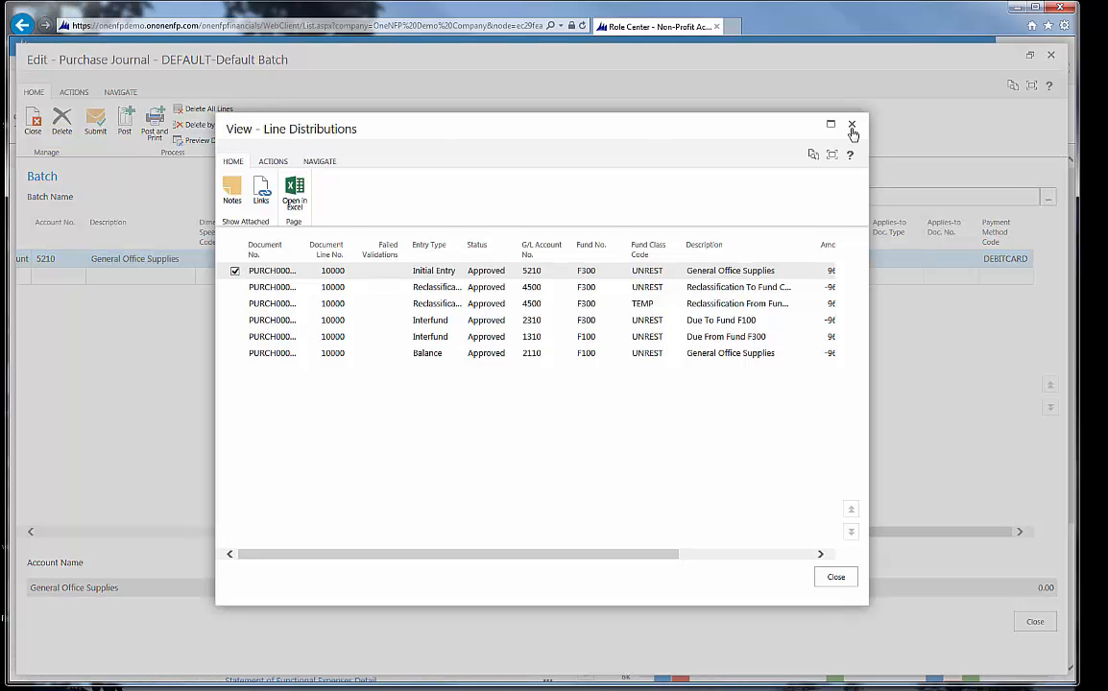
{"action": "left_click", "coordinate": [831, 123]}
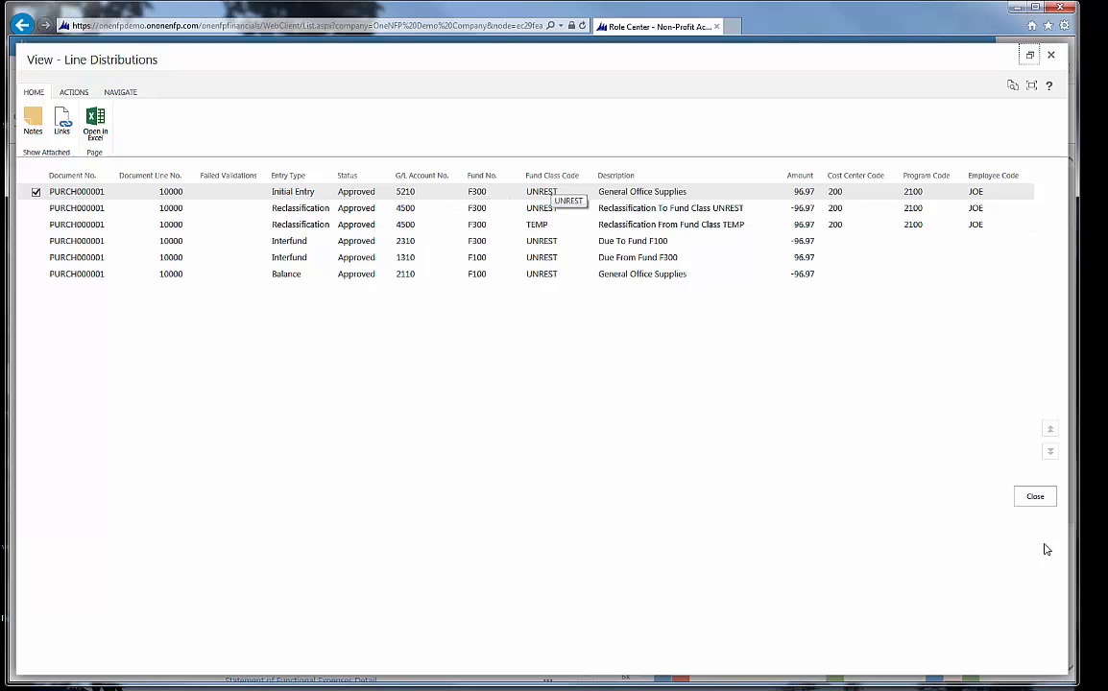
{"action": "left_click", "coordinate": [1030, 502]}
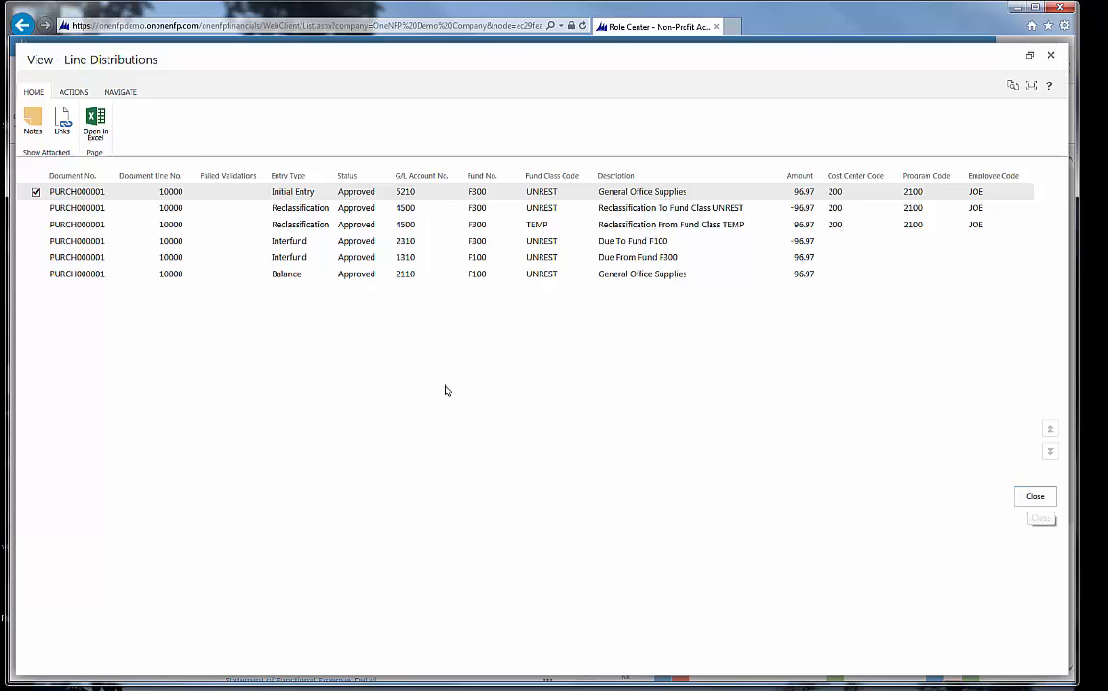
- Post the Purchase Journal's DEFAULT batch and close the journal
{"action": "left_click", "coordinate": [125, 117]}
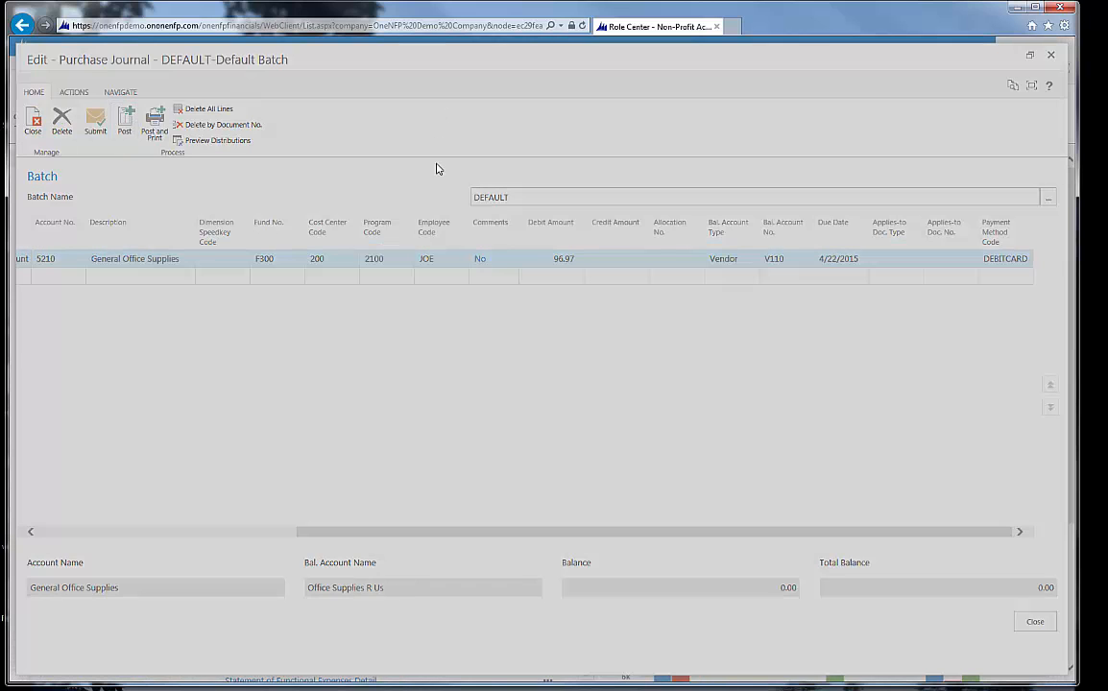
{"action": "left_click", "coordinate": [621, 382]}
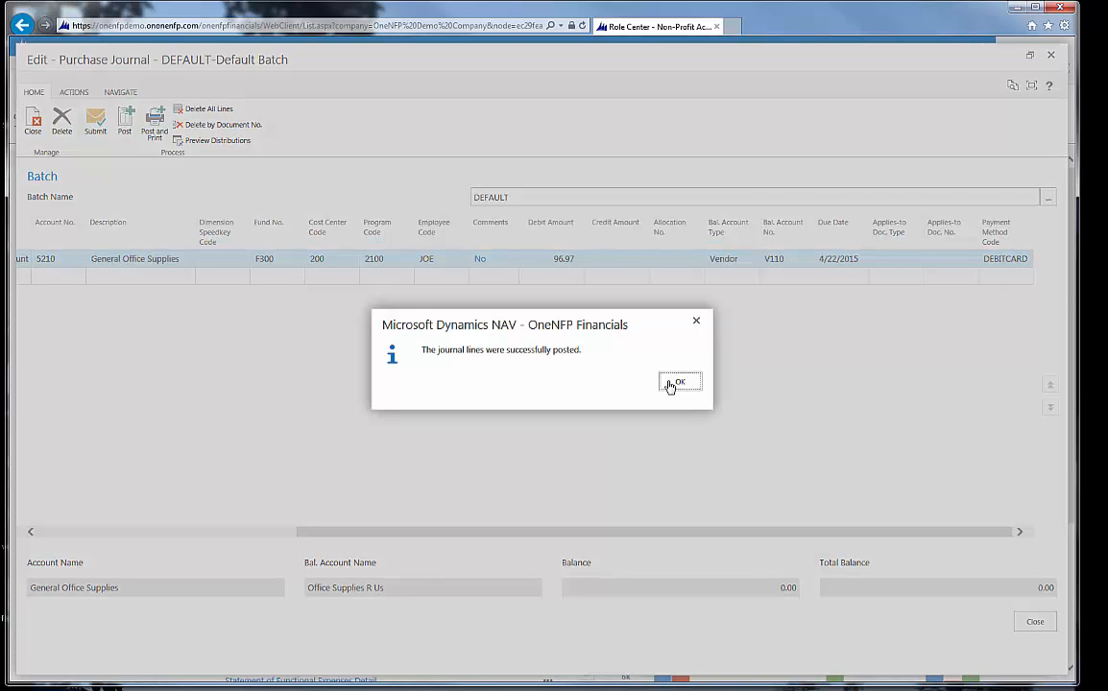
{"action": "left_click", "coordinate": [679, 385]}
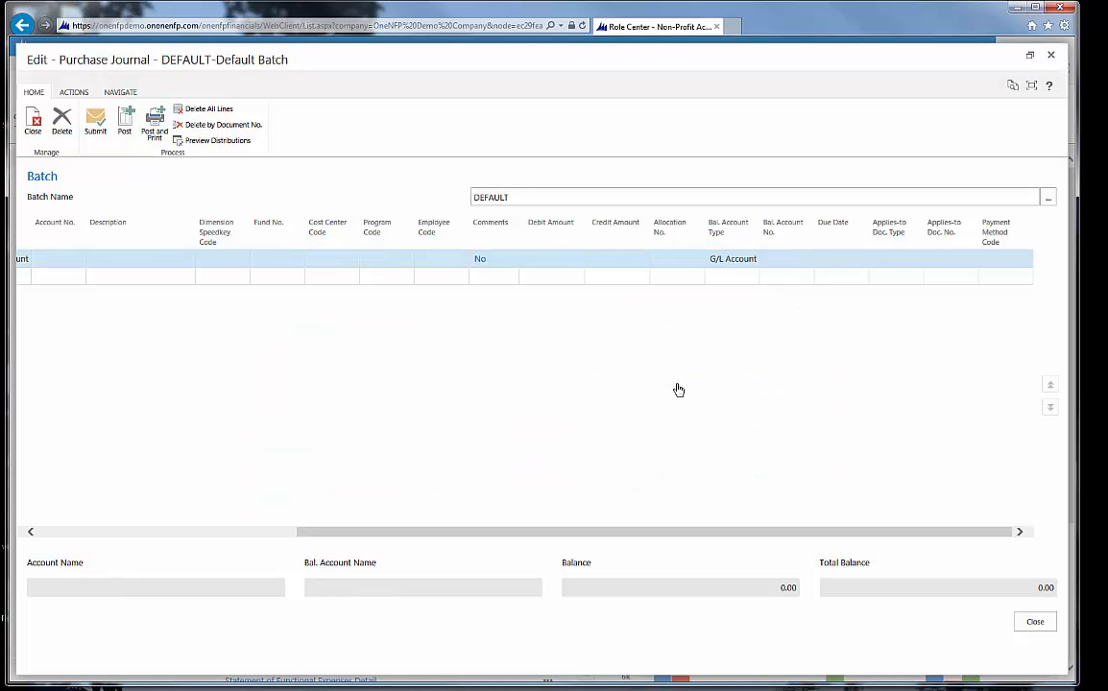
{"action": "left_click", "coordinate": [1052, 59]}
- Preview the Statement of Activities report with the Fund Filter set to F300
{"action": "left_click", "coordinate": [71, 80]}
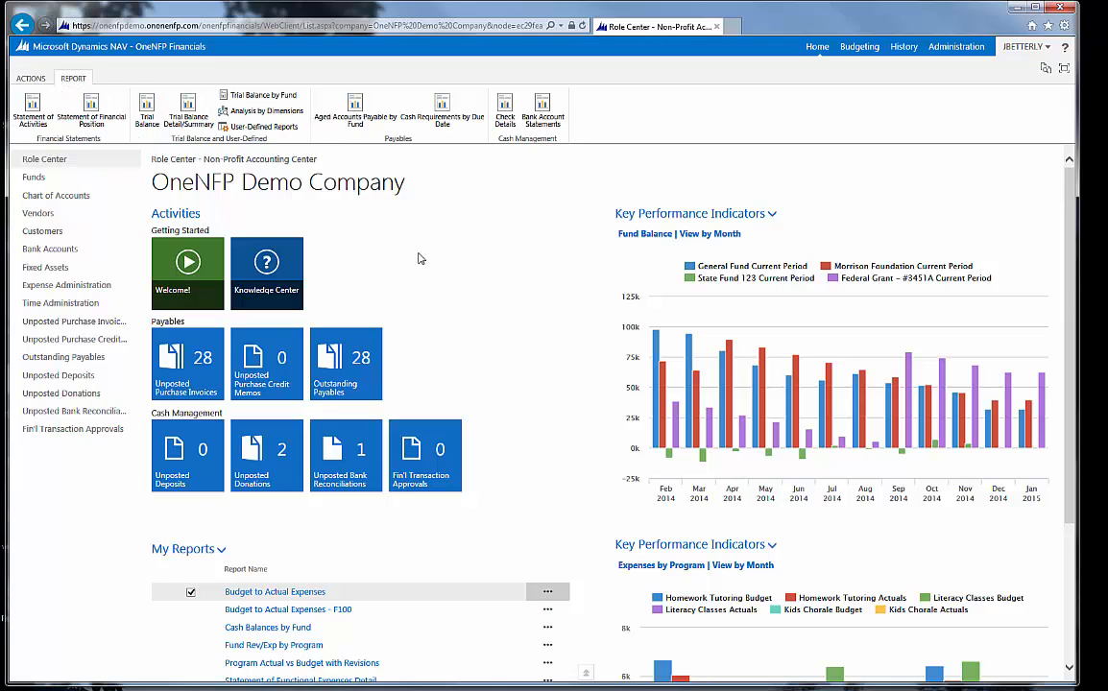
{"action": "left_click", "coordinate": [34, 106]}
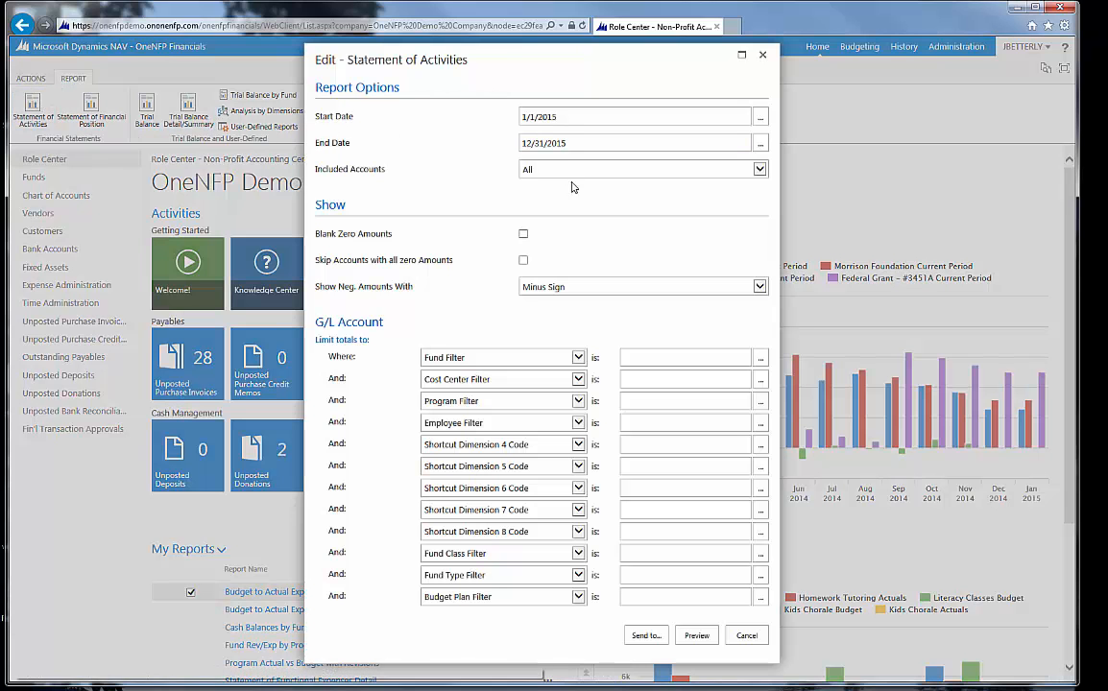
{"action": "left_click", "coordinate": [636, 359]}
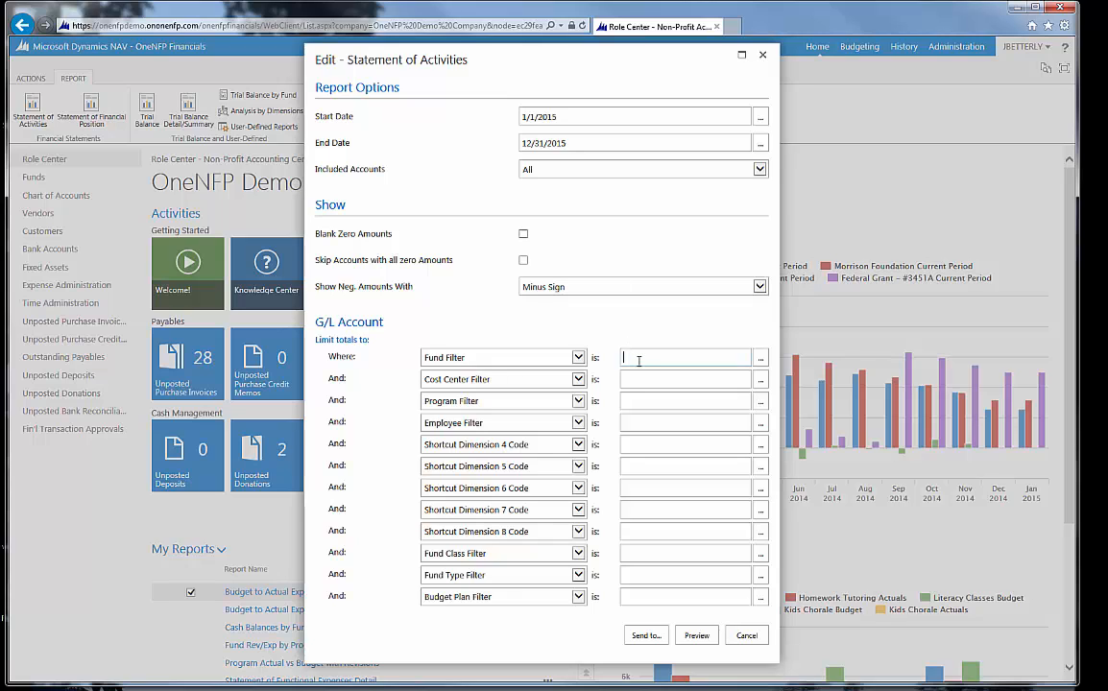
{"action": "type", "text": "F300"}
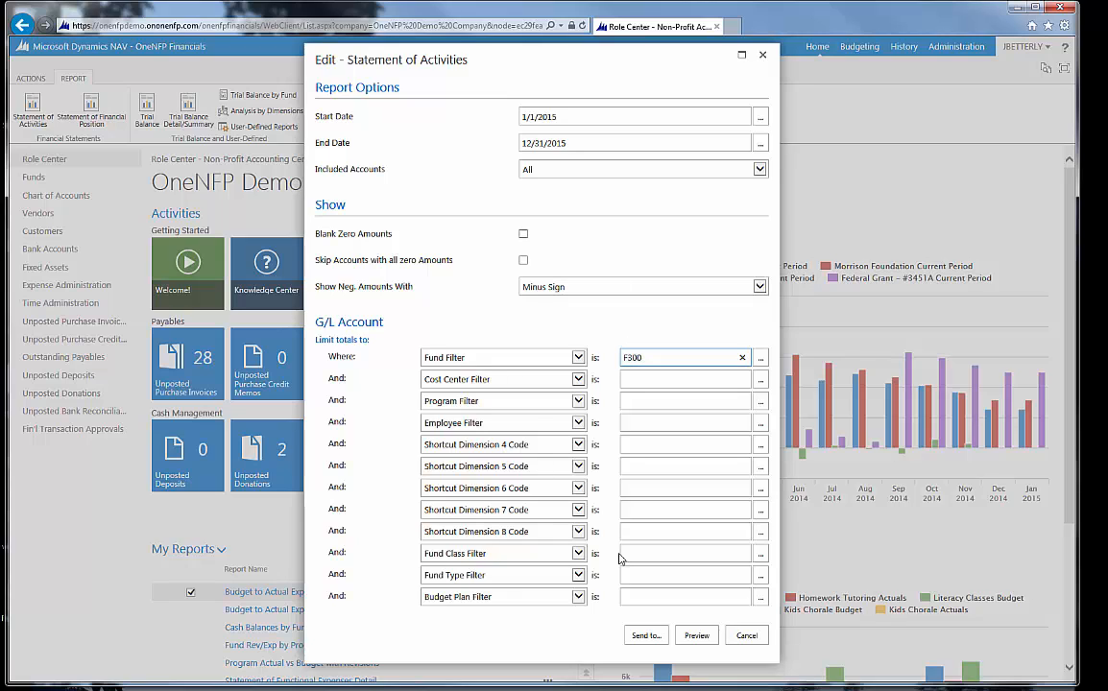
{"action": "left_click", "coordinate": [696, 636]}
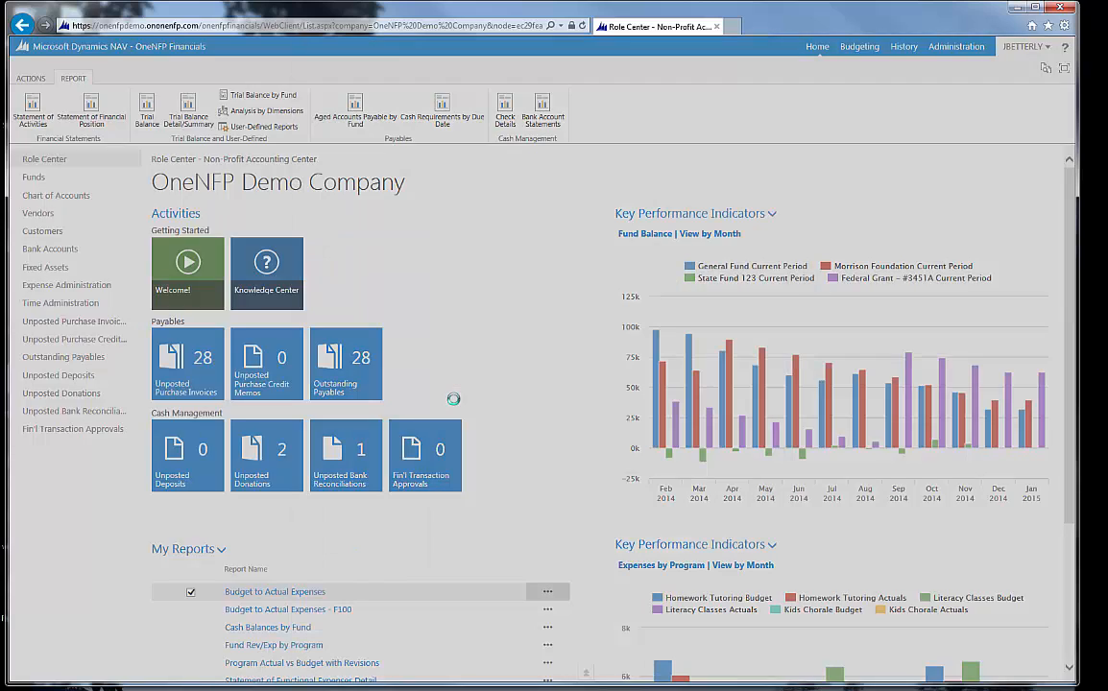